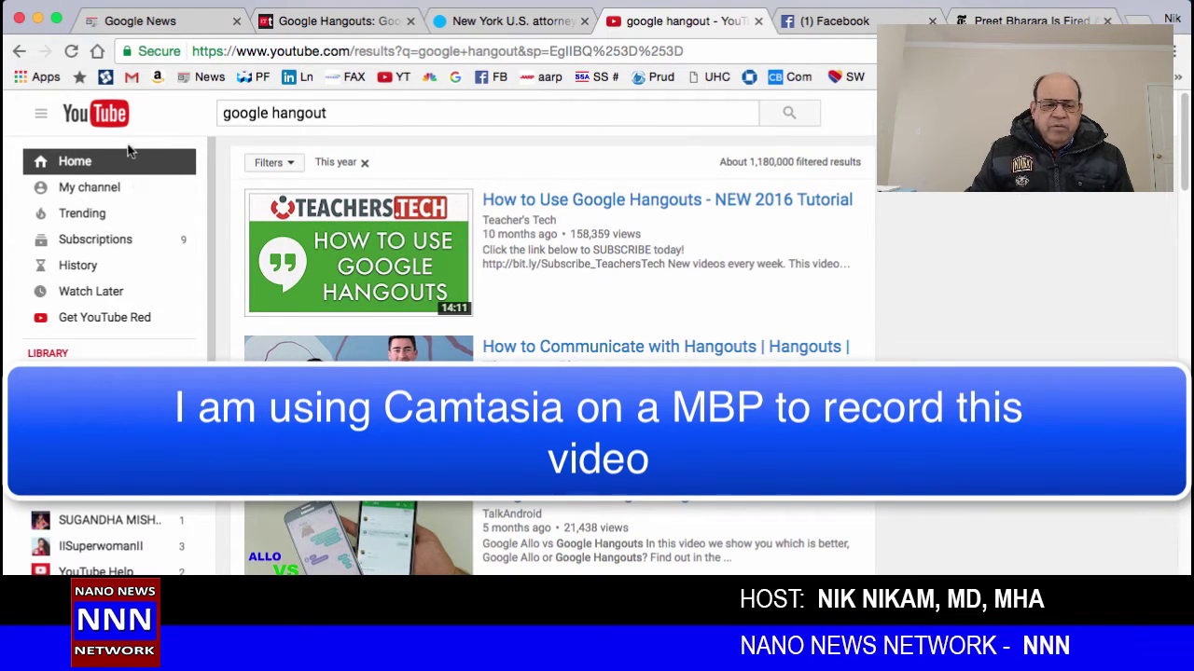
Step: Go to My channel via the side guide and open Video Manager listing all 1,074 videos
click(42, 117)
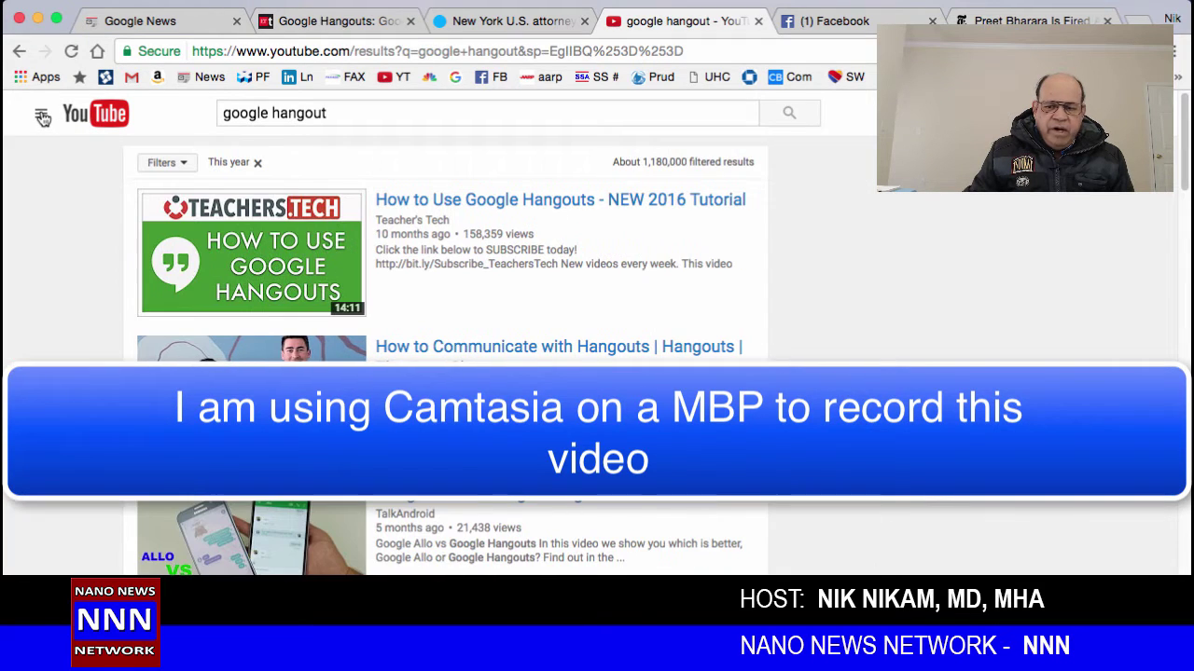
click(42, 119)
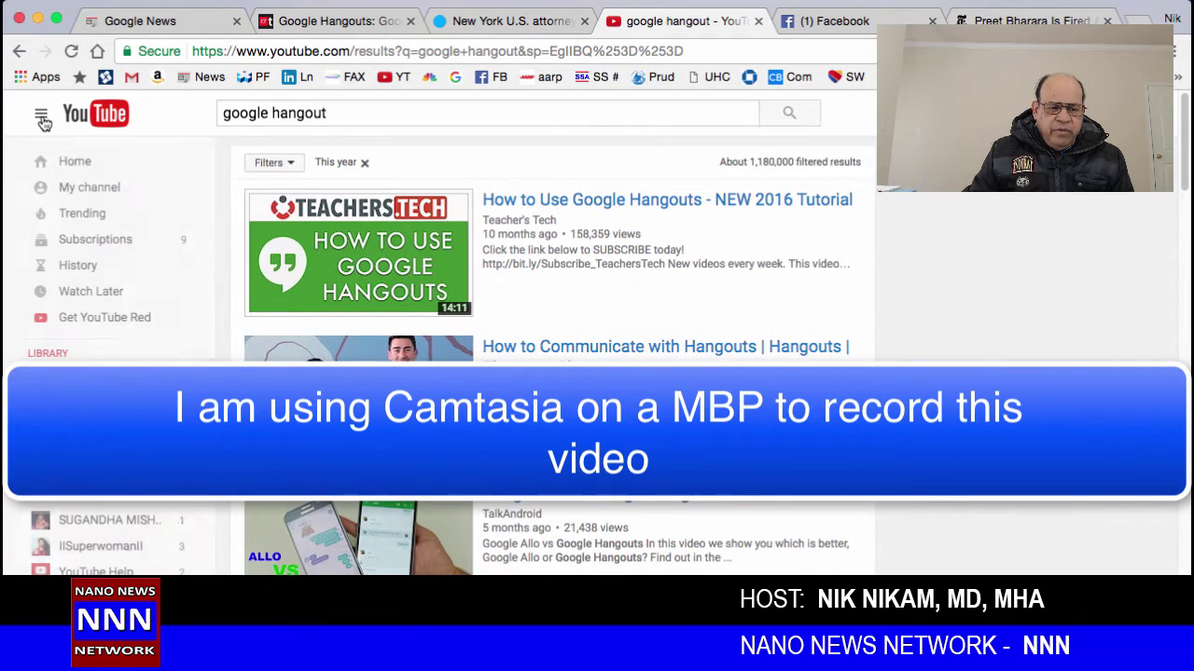
click(114, 190)
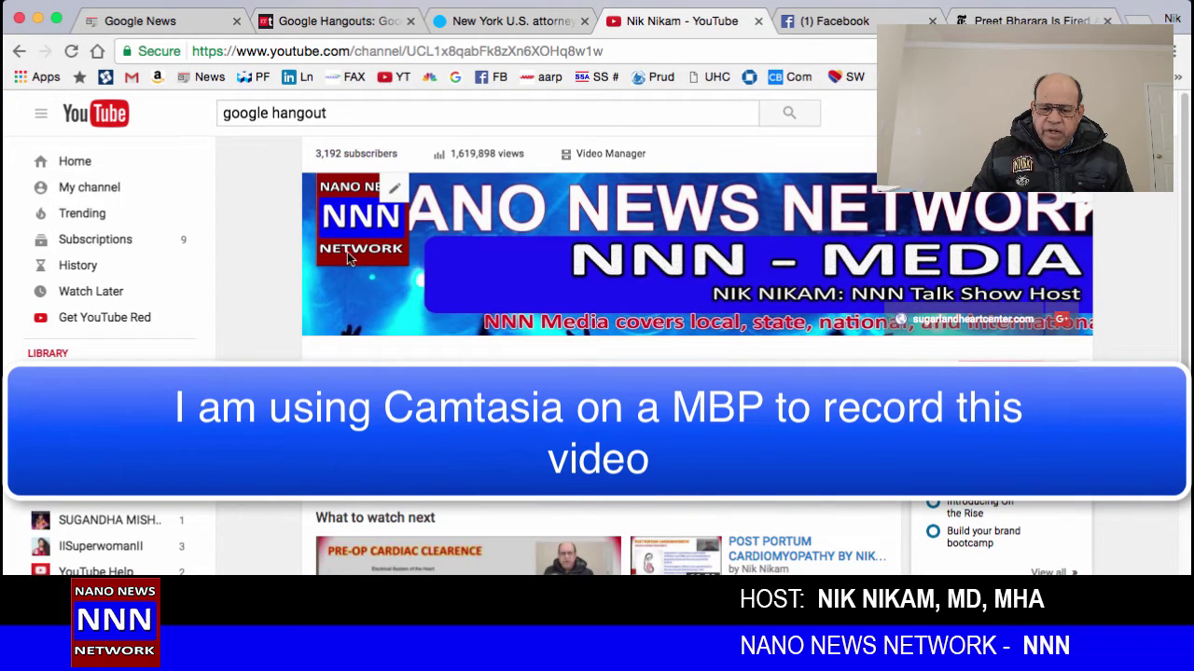
click(618, 159)
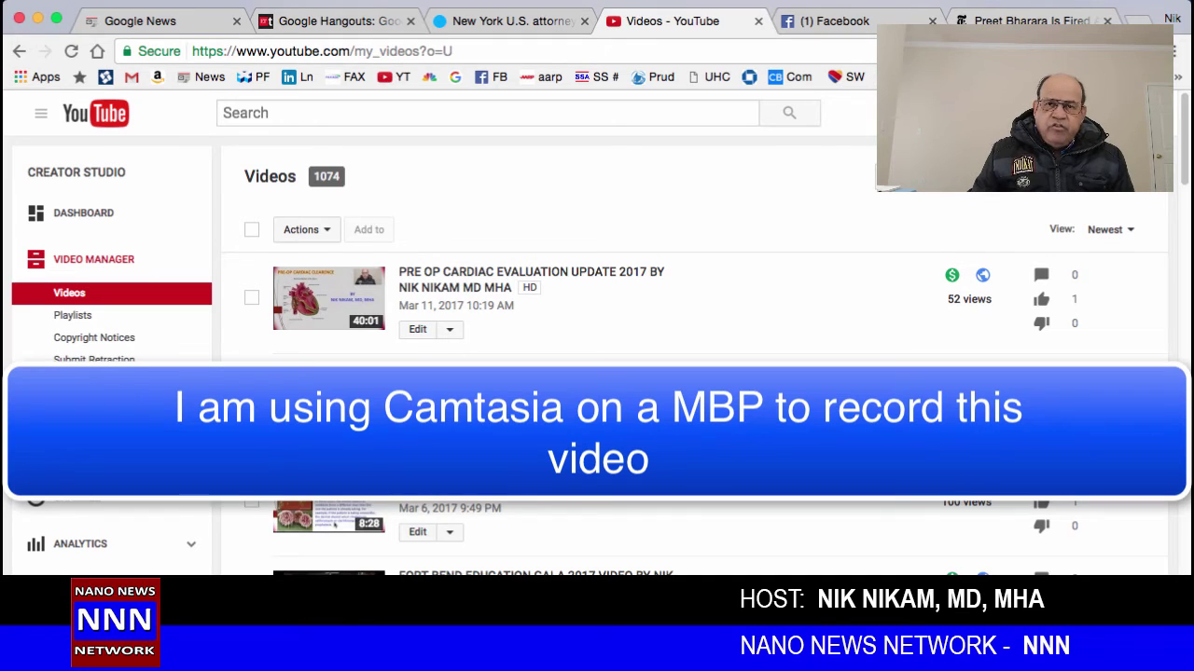
Step: Open the Live Dashboard and its Events page, showing 0 upcoming events
click(334, 526)
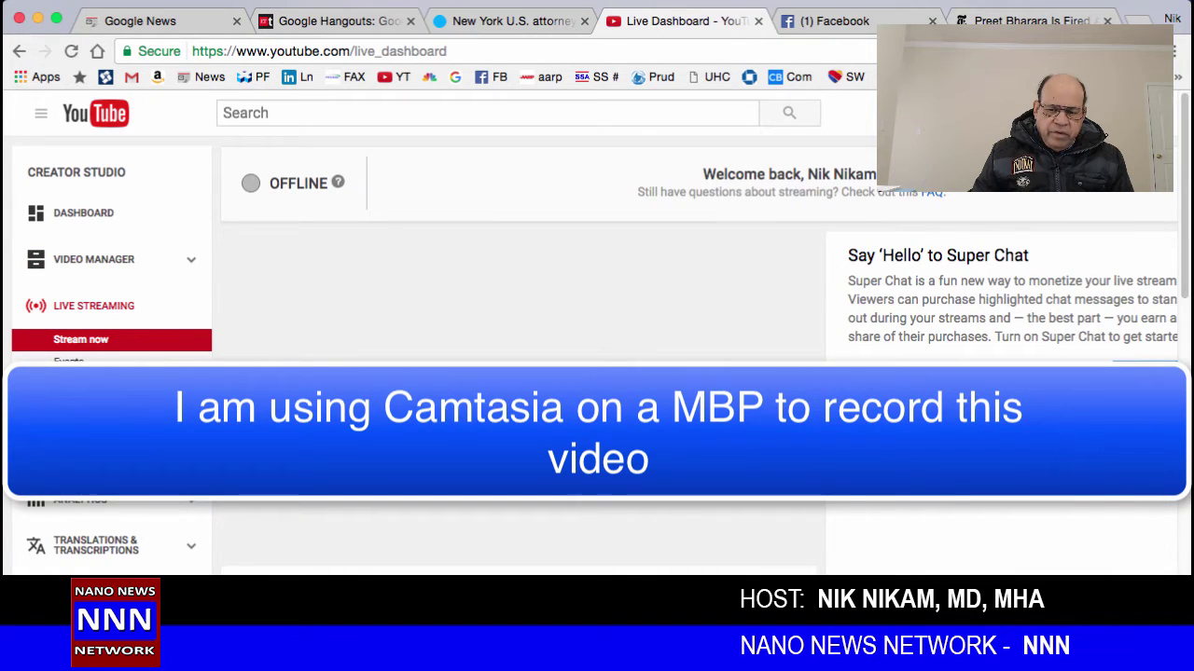
click(69, 362)
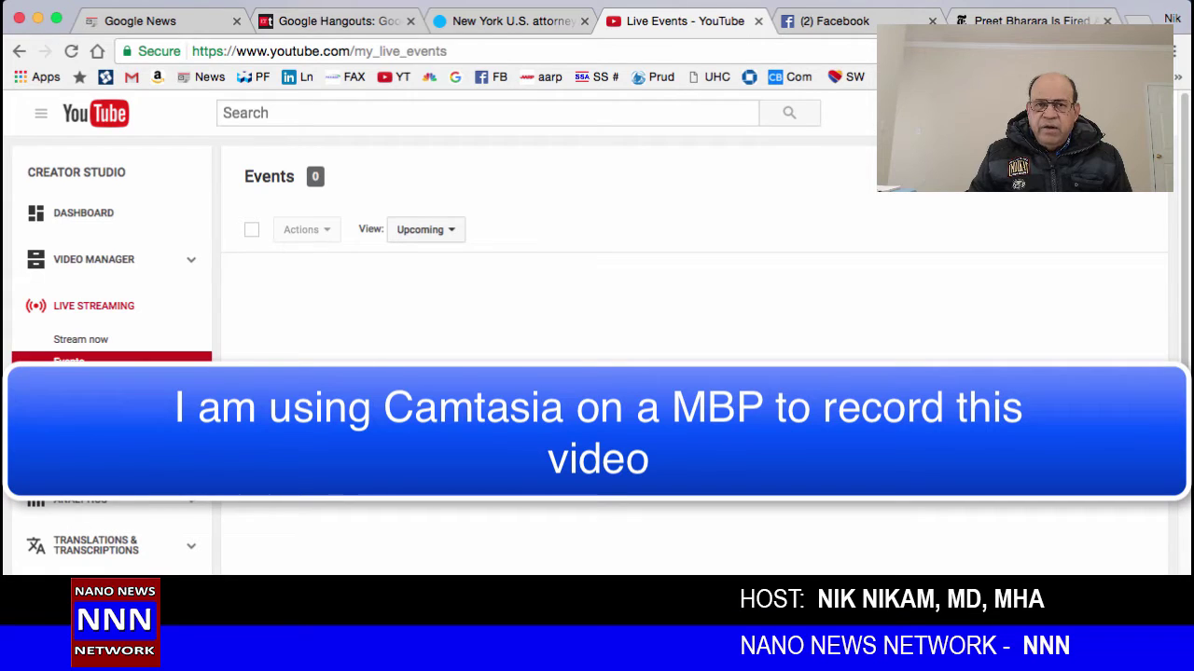
Step: Create a new live event and paste in the full title about using Google Hangout on YouTube
click(1105, 176)
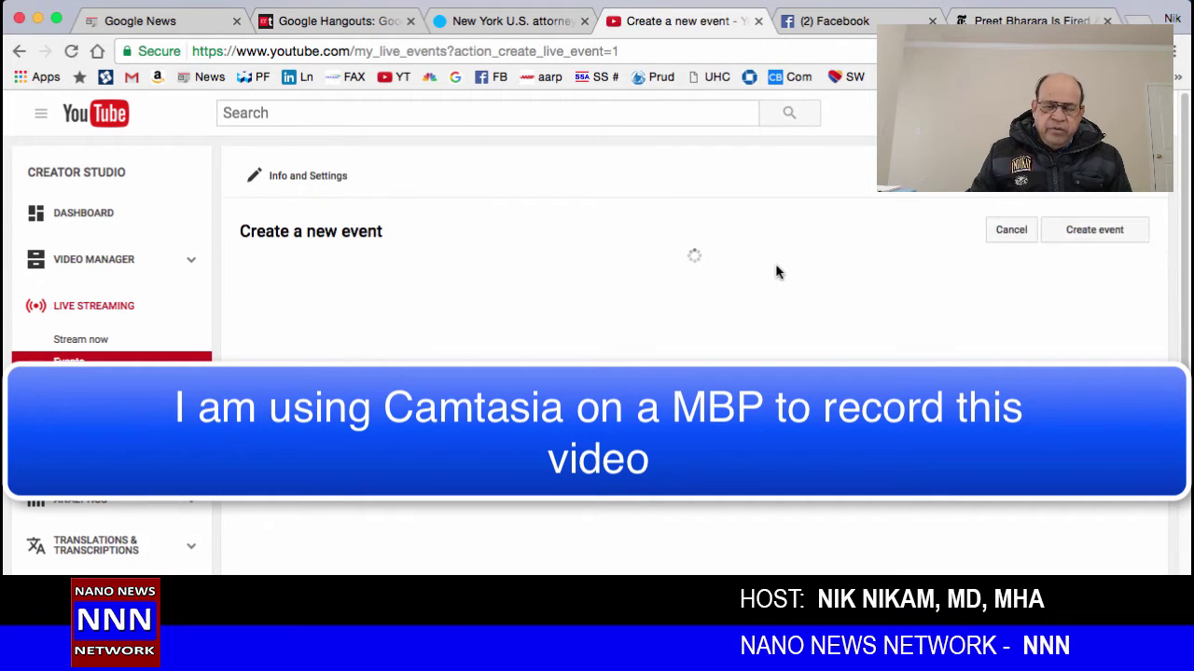
click(280, 330)
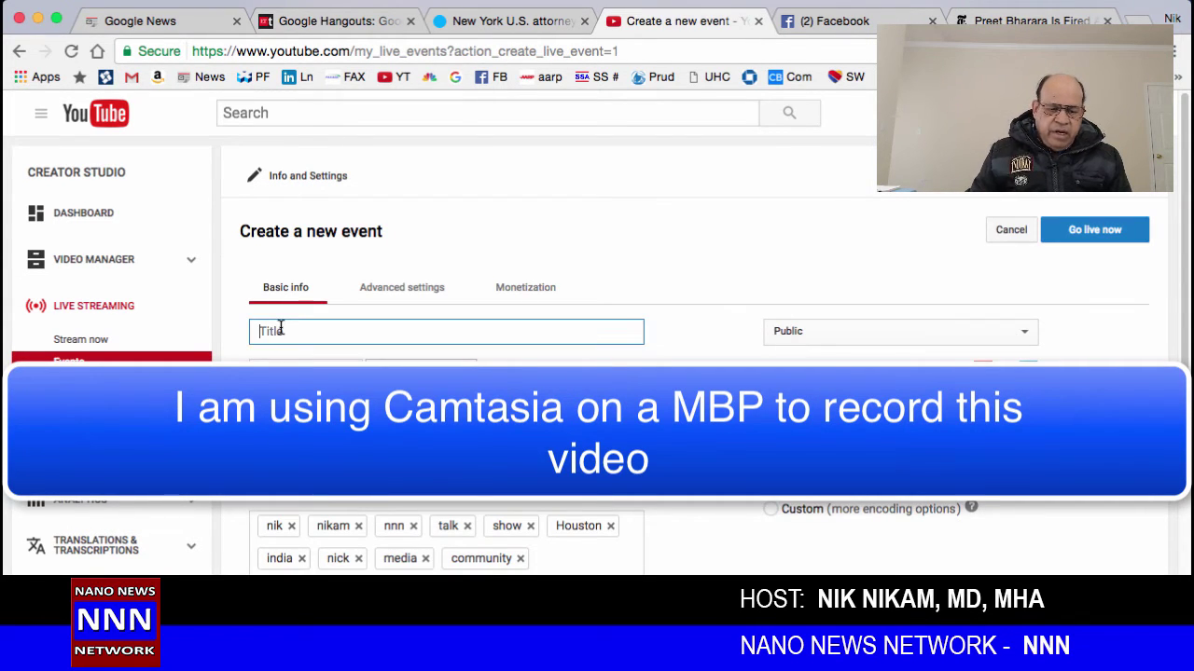
text(NNN google)
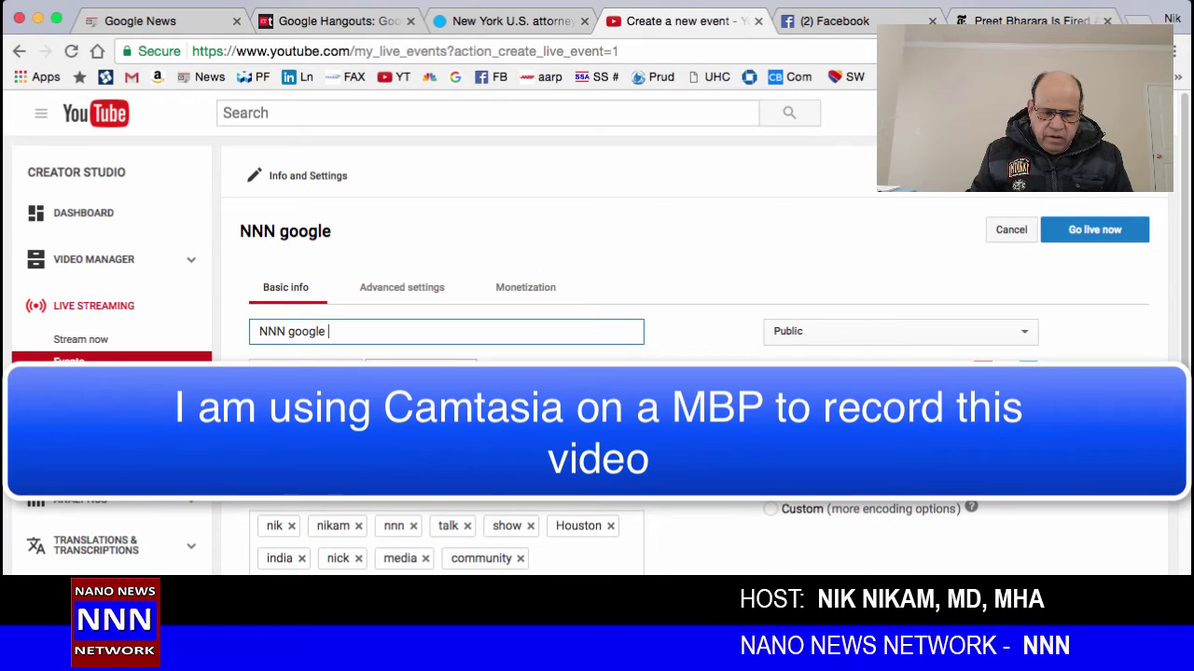
key(BackSpace)
key(BackSpace)
key(super+a)
text(How to Use Google Hangou to lives rtream on Youtube by NIK NIKAM)
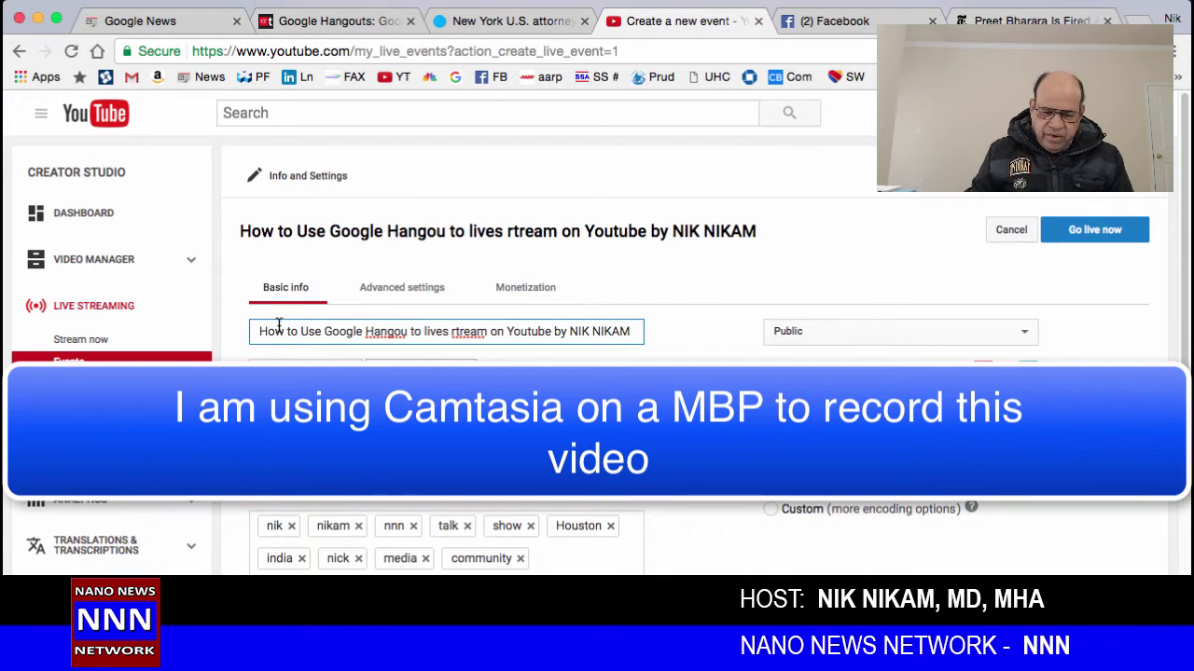
Step: Fix the title's misspellings, changing 'Hangou' to 'Hangout' and 'rtream' to 'stream'
right_click(389, 333)
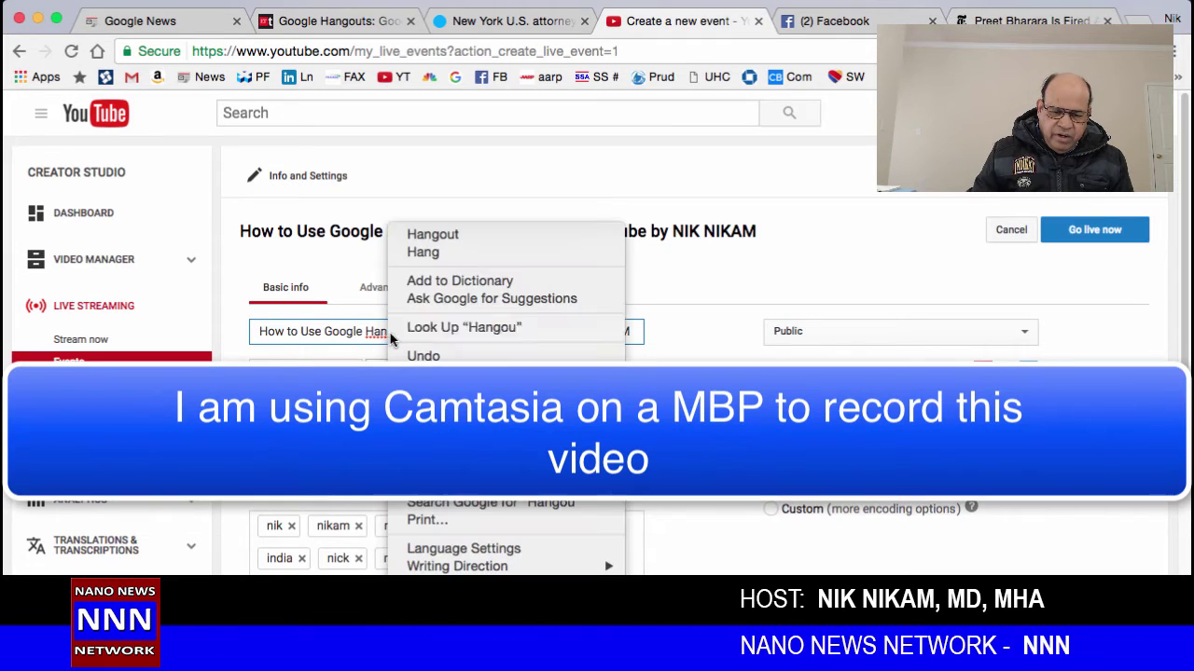
click(445, 235)
right_click(471, 331)
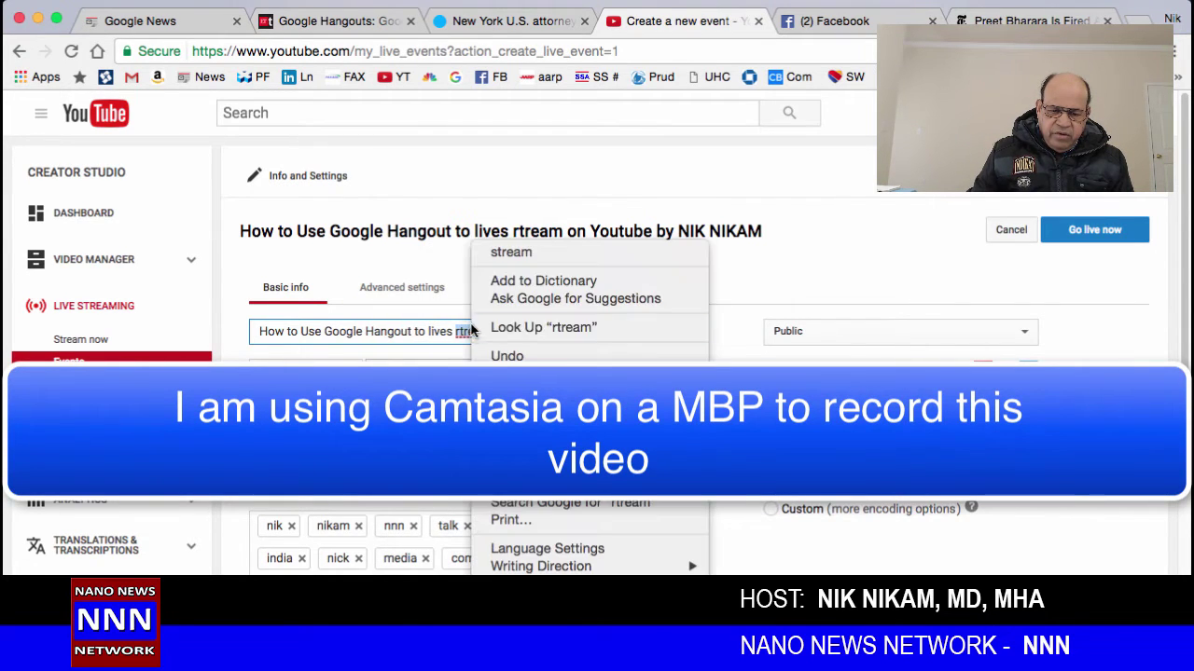
click(499, 253)
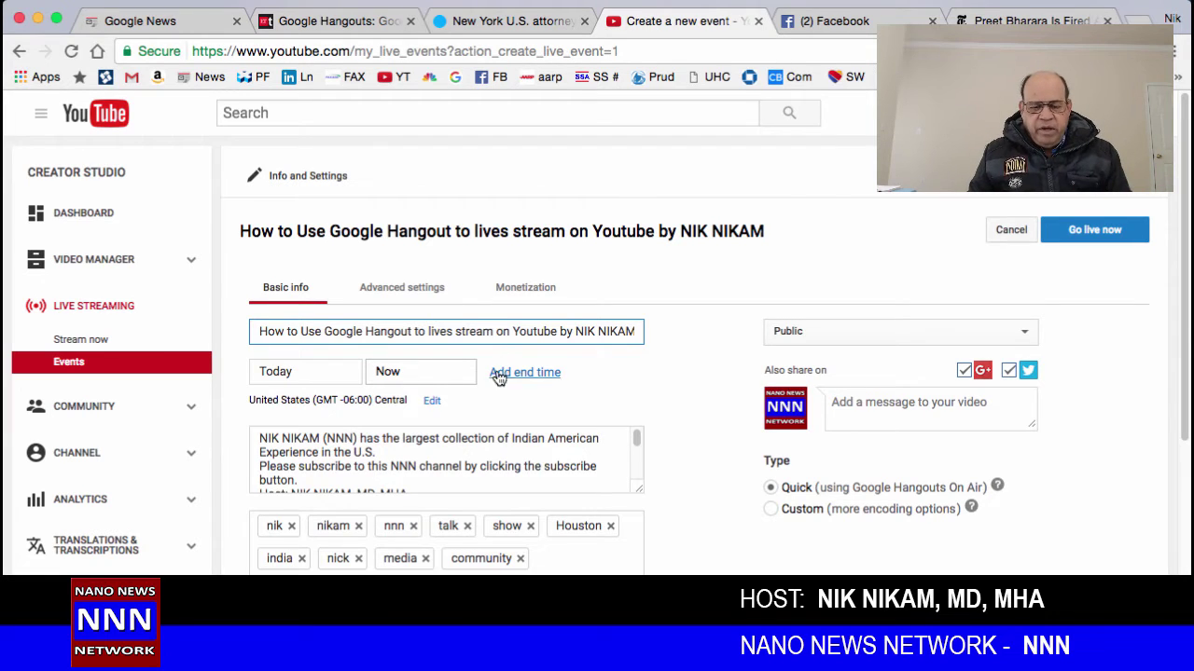
Step: Review the description and tags, keeping Type on Quick (Google Hangouts On Air) to go live now
scroll(477, 450, down, 2)
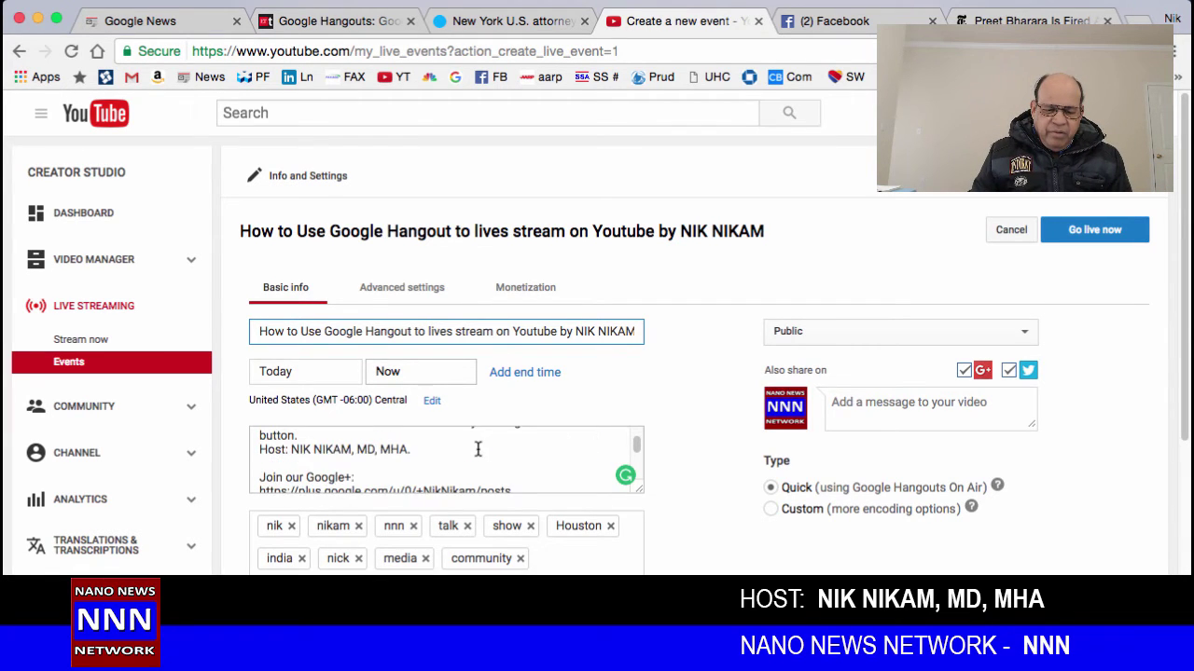
scroll(476, 455, up, 1)
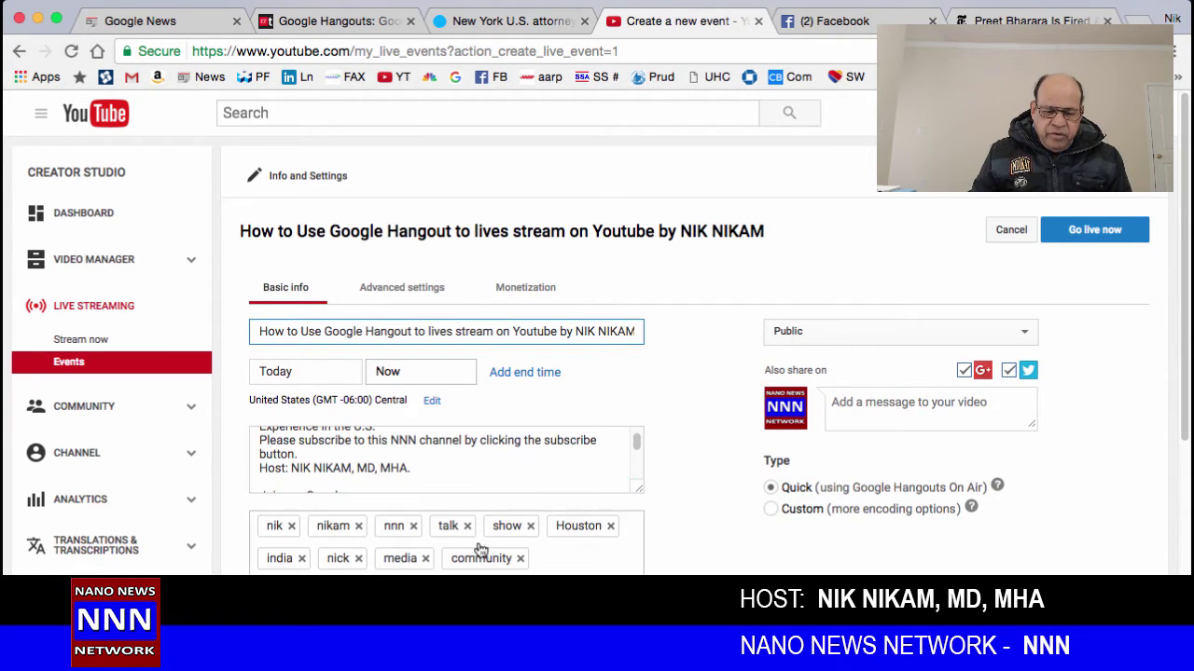
scroll(596, 333, down, 3)
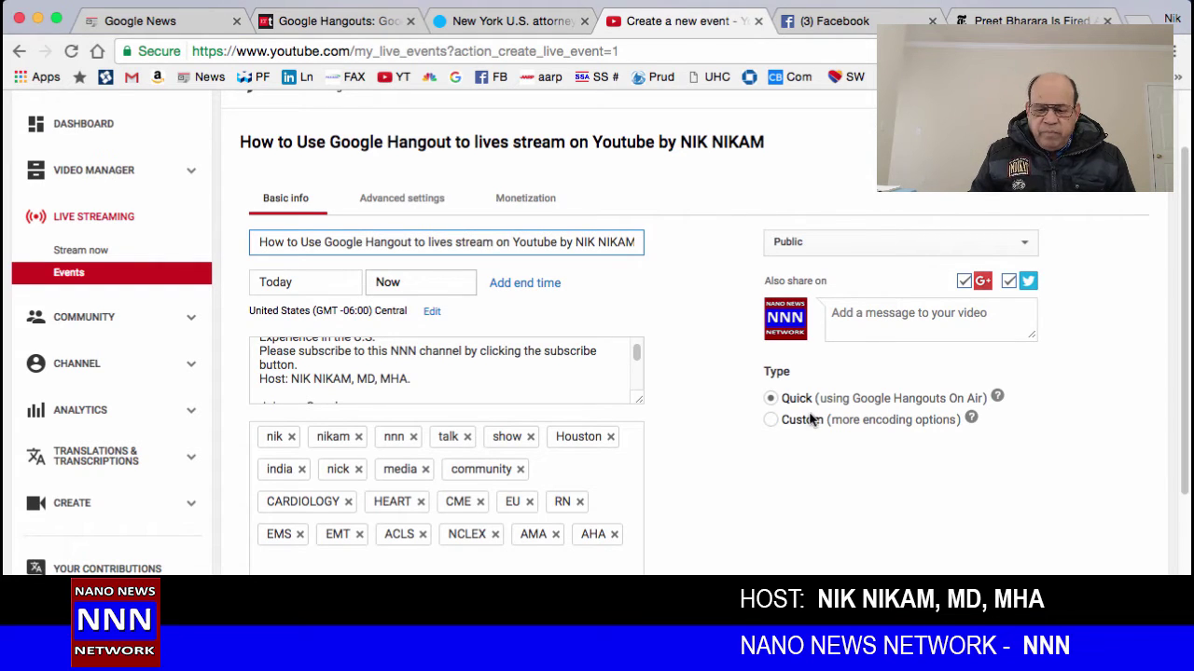
scroll(815, 441, down, 3)
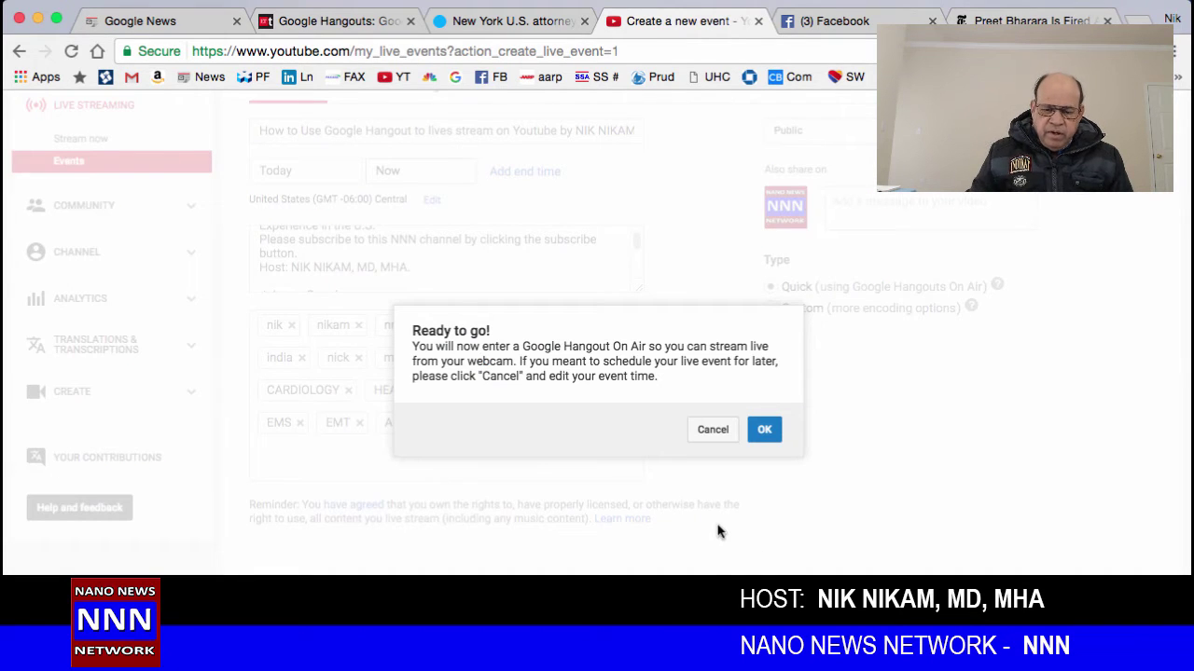
Step: Enter the Hangout On Air with the webcam on and bring up the invite options with its shareable link
click(765, 430)
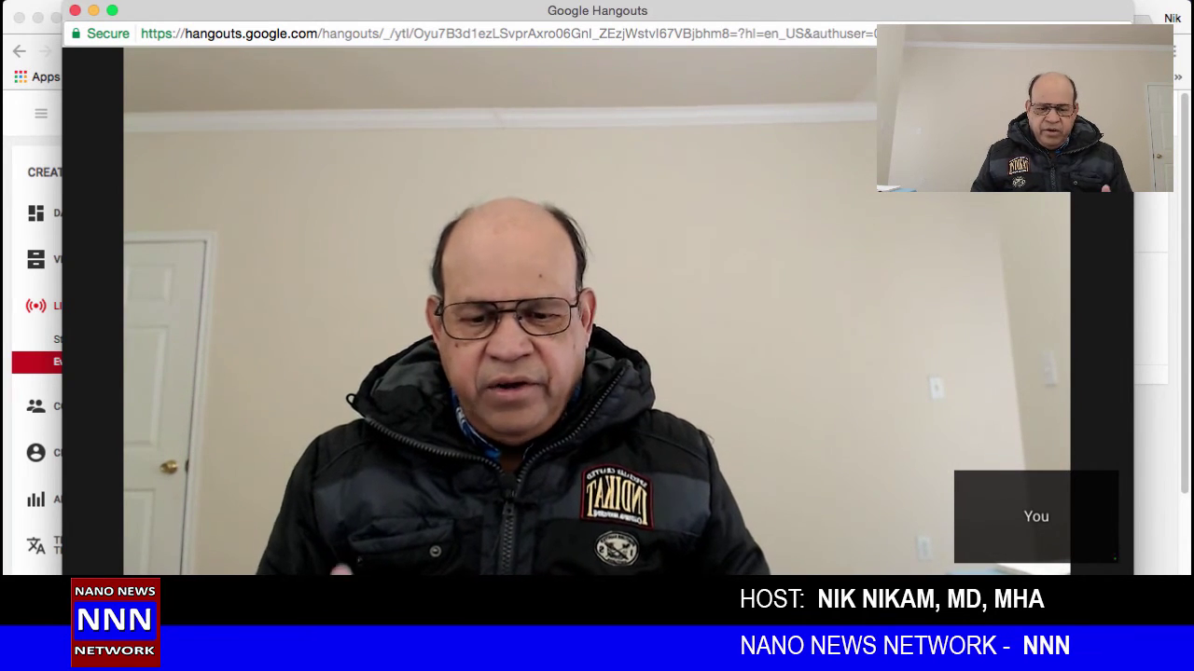
mouse_move(768, 448)
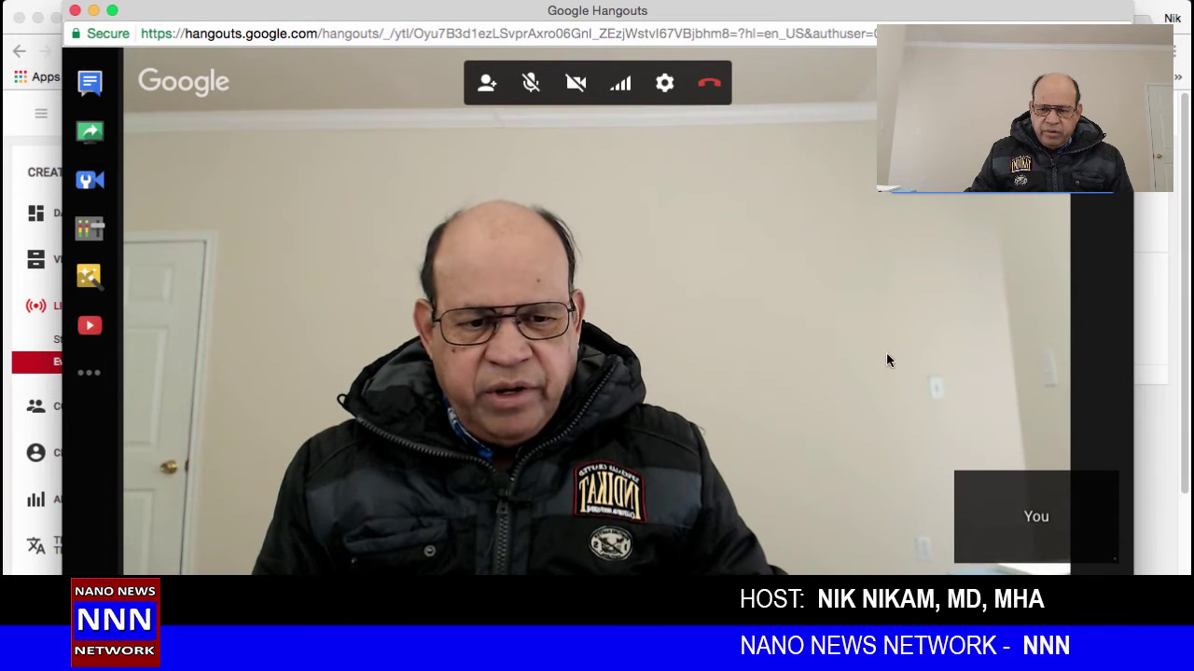
click(486, 85)
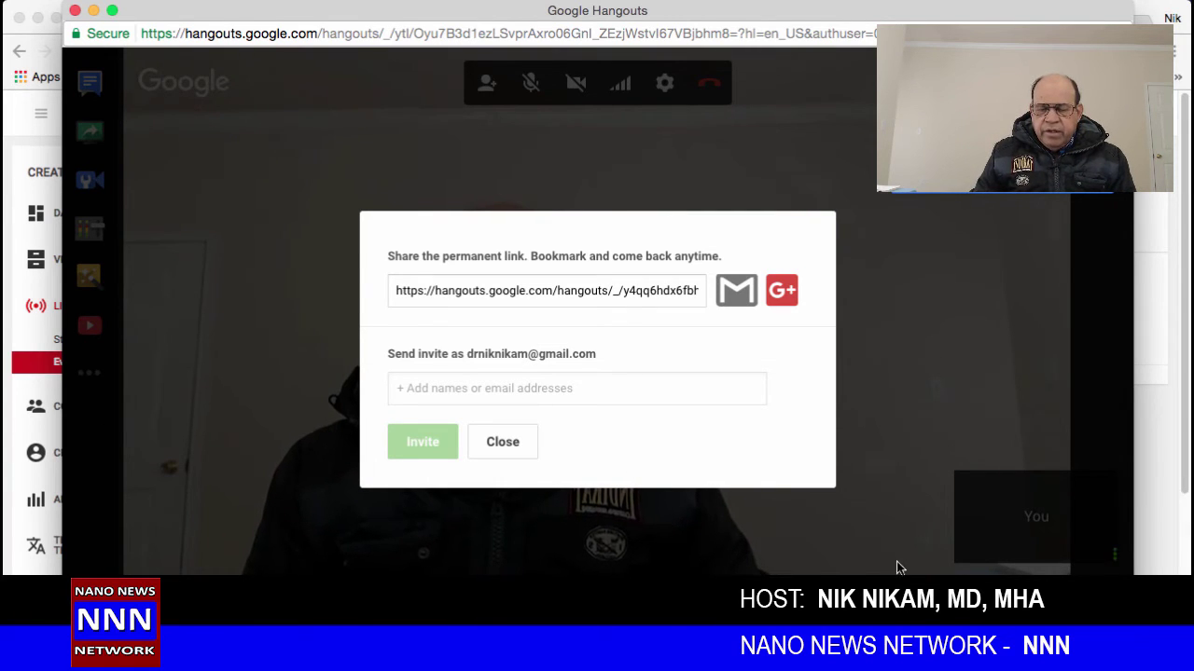
Step: Close the invite dialog and save Scarlett 2i2 USB as the hangout's microphone
click(517, 444)
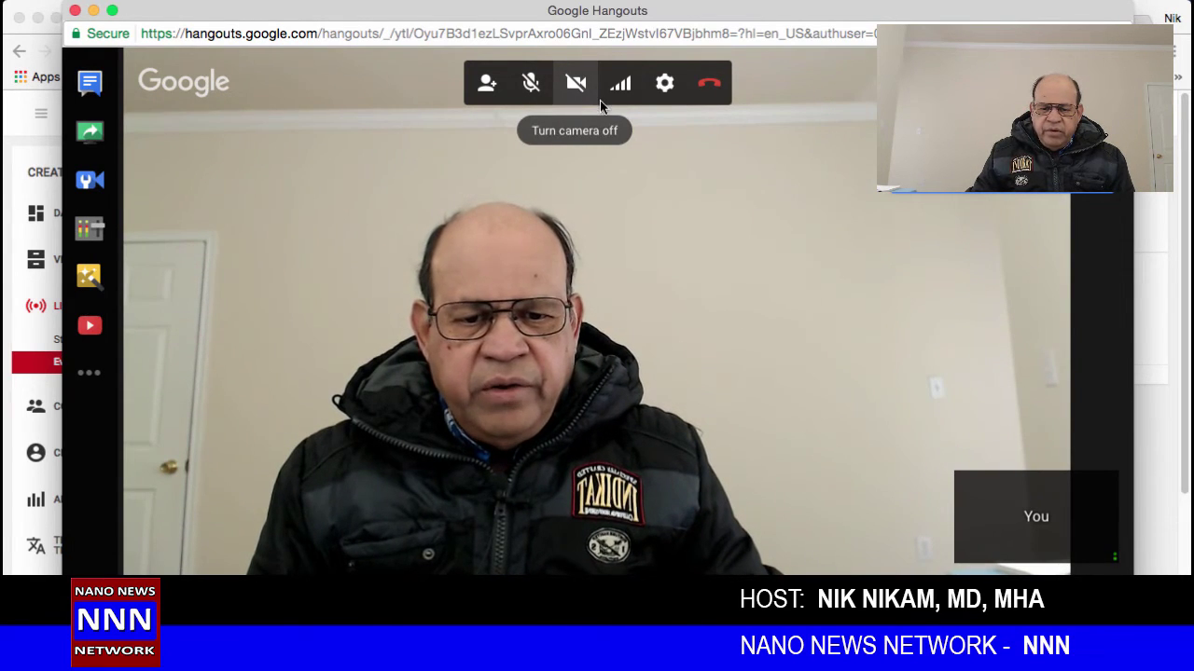
click(666, 90)
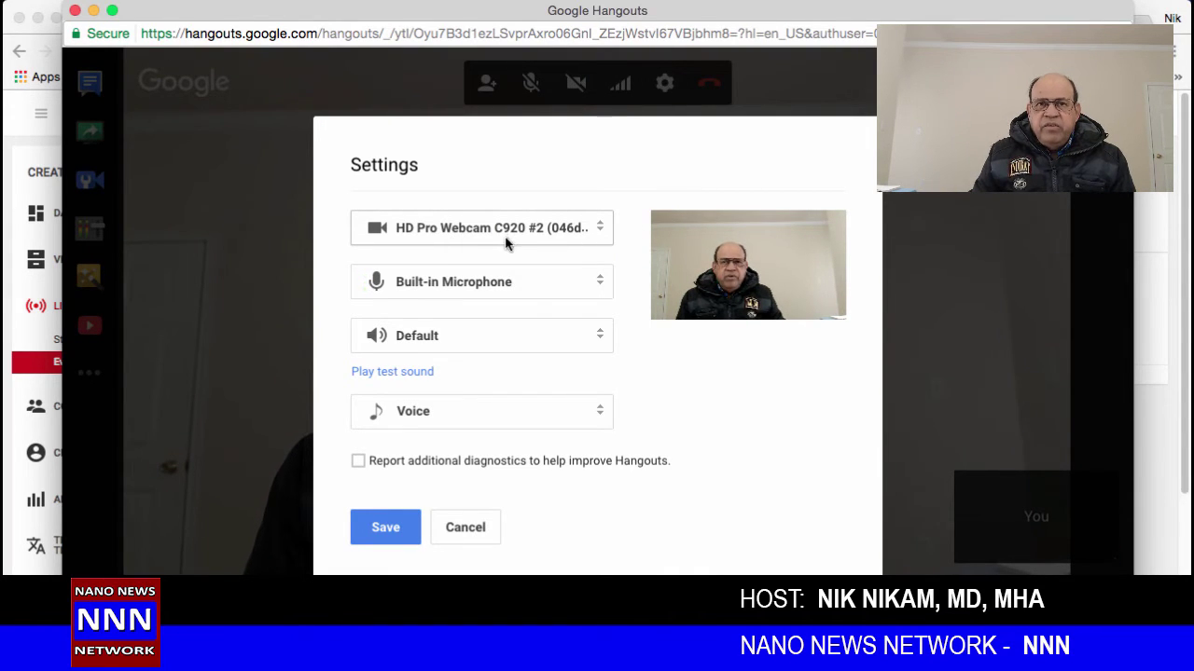
click(553, 288)
click(468, 309)
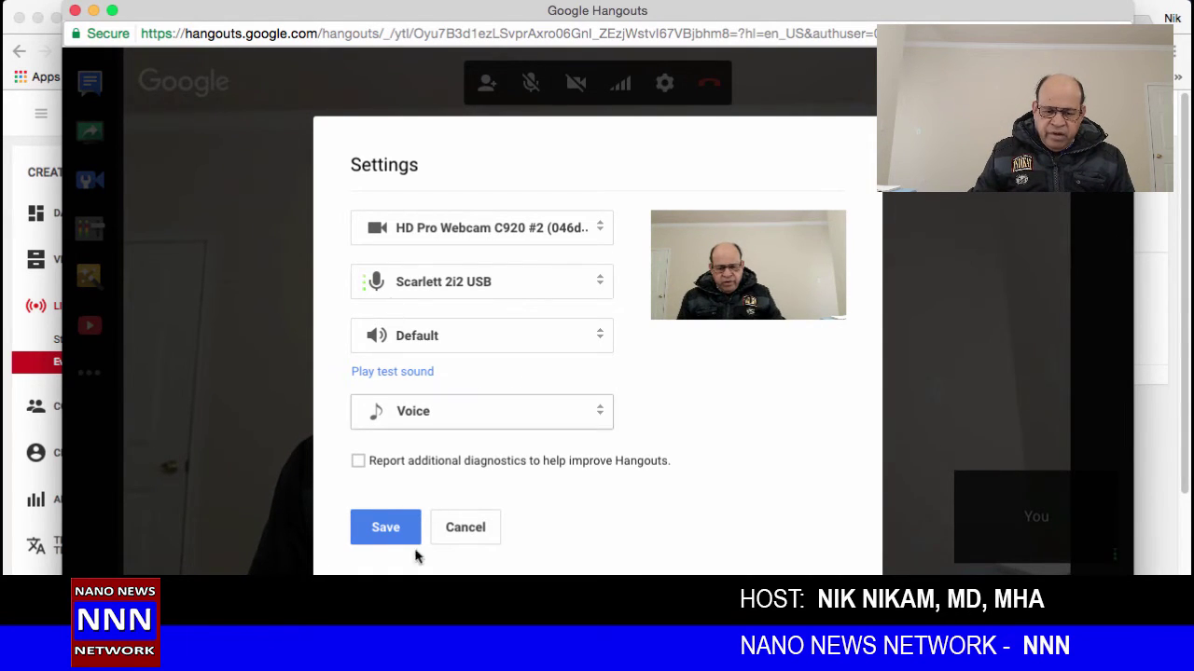
click(380, 527)
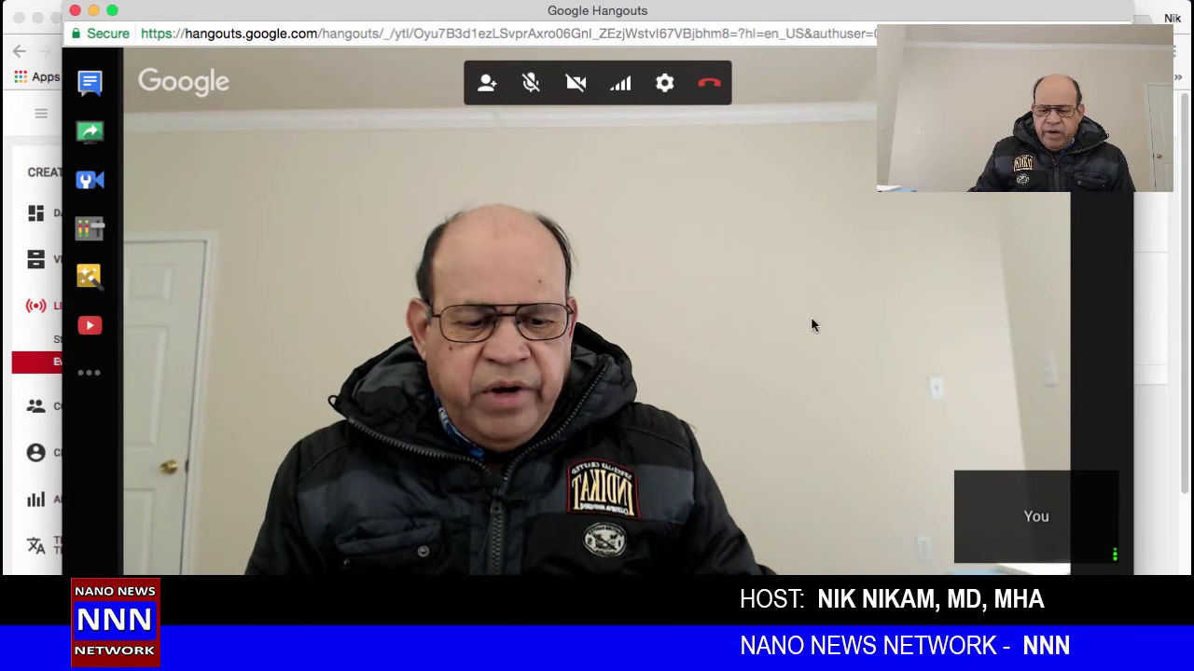
click(89, 84)
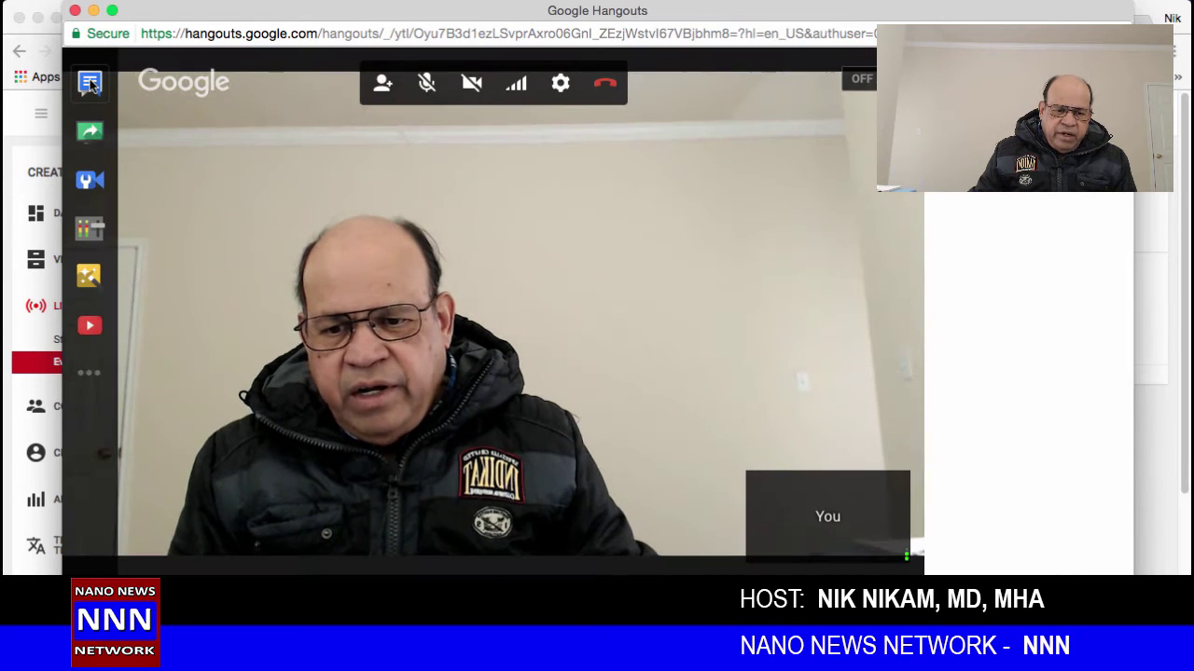
click(89, 84)
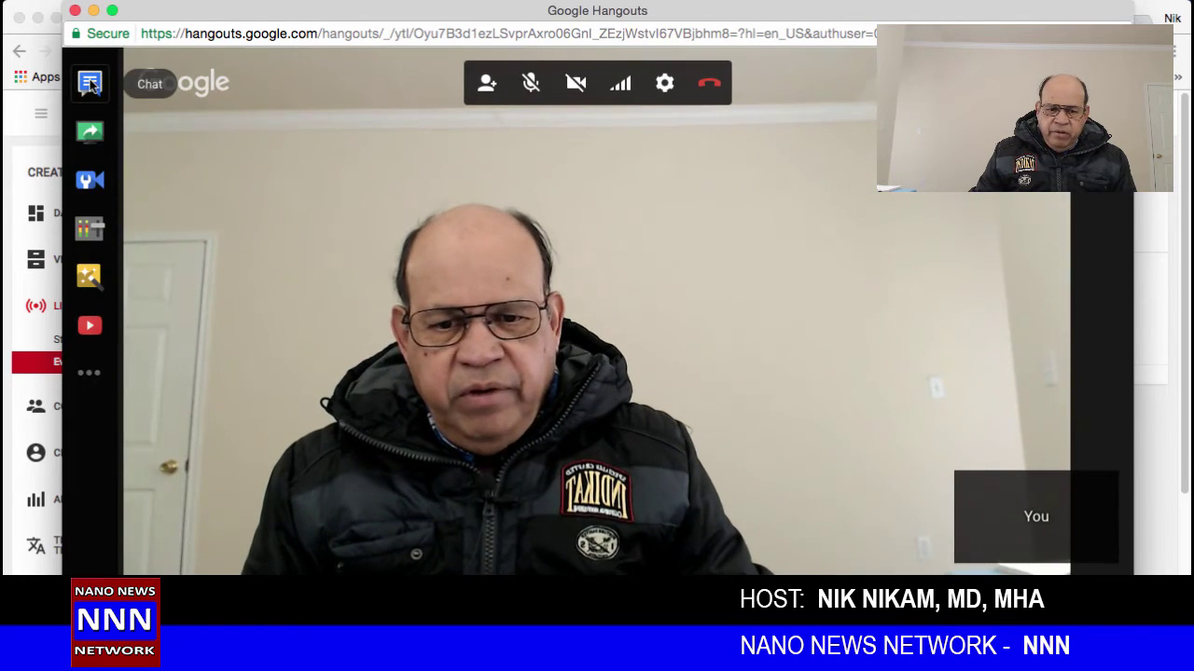